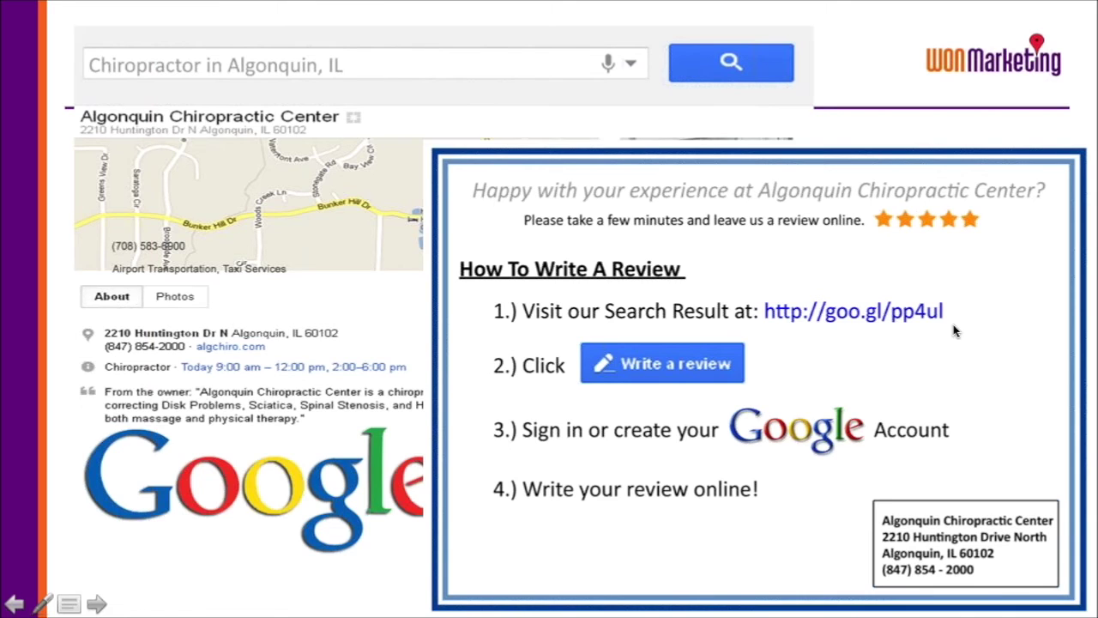
Step: Advance the slideshow to the 'Email Address Input Page' slide with the name-and-email form
{"action": "left_click", "coordinate": [954, 331]}
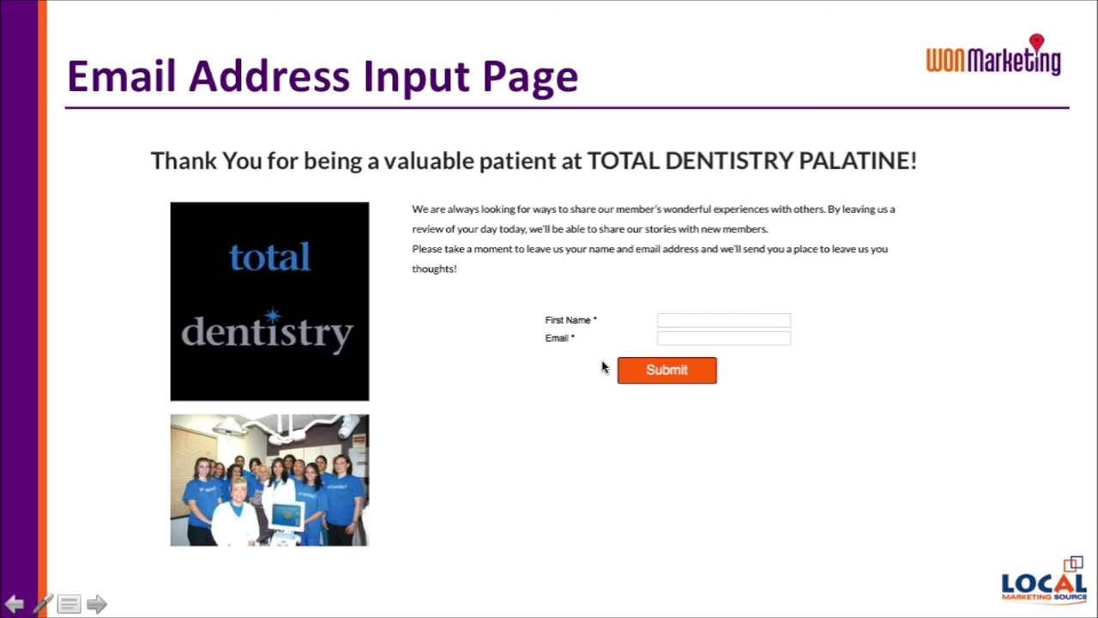
Step: On the live Total Dentistry review form, enter 'Patients Email' as the first name
{"action": "left_click", "coordinate": [603, 368]}
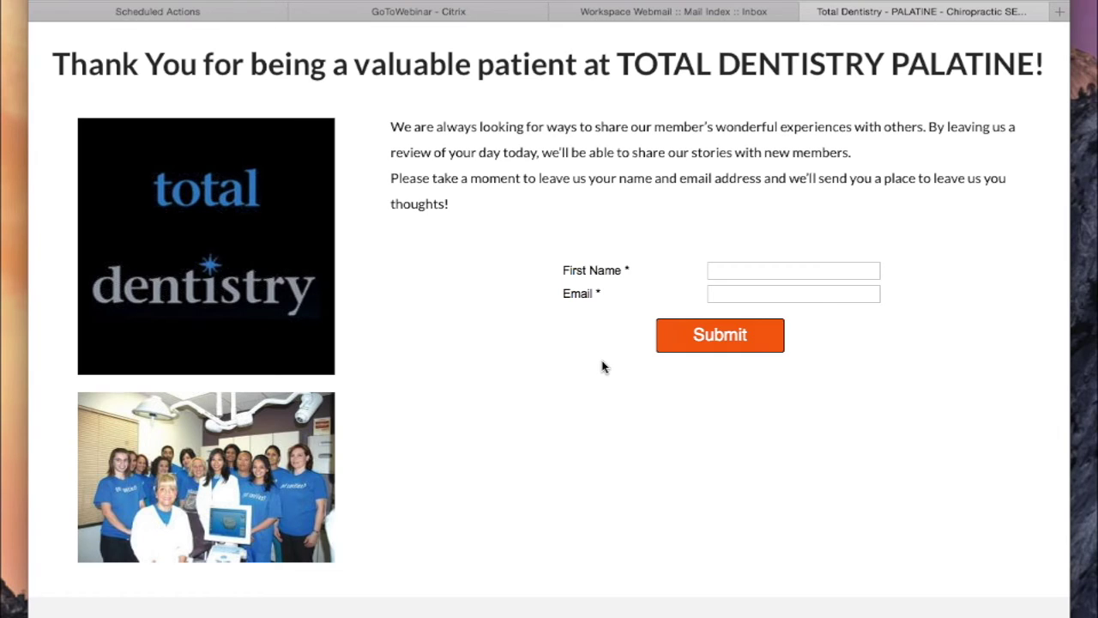
{"action": "left_click", "coordinate": [748, 274]}
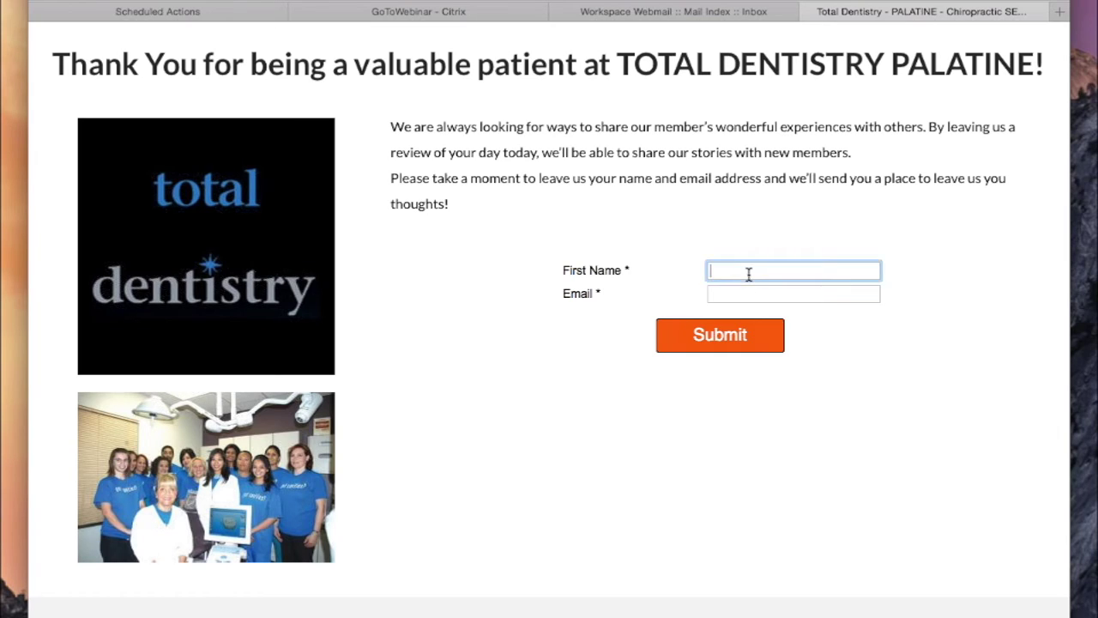
{"action": "type", "text": "Patsei"}
{"action": "key", "text": "BackSpace"}
{"action": "key", "text": "BackSpace"}
{"action": "key", "text": "BackSpace"}
{"action": "type", "text": "ients Email"}
Step: Fill in the test e-mail address in the Email field and submit the form
{"action": "key", "text": "Tab"}
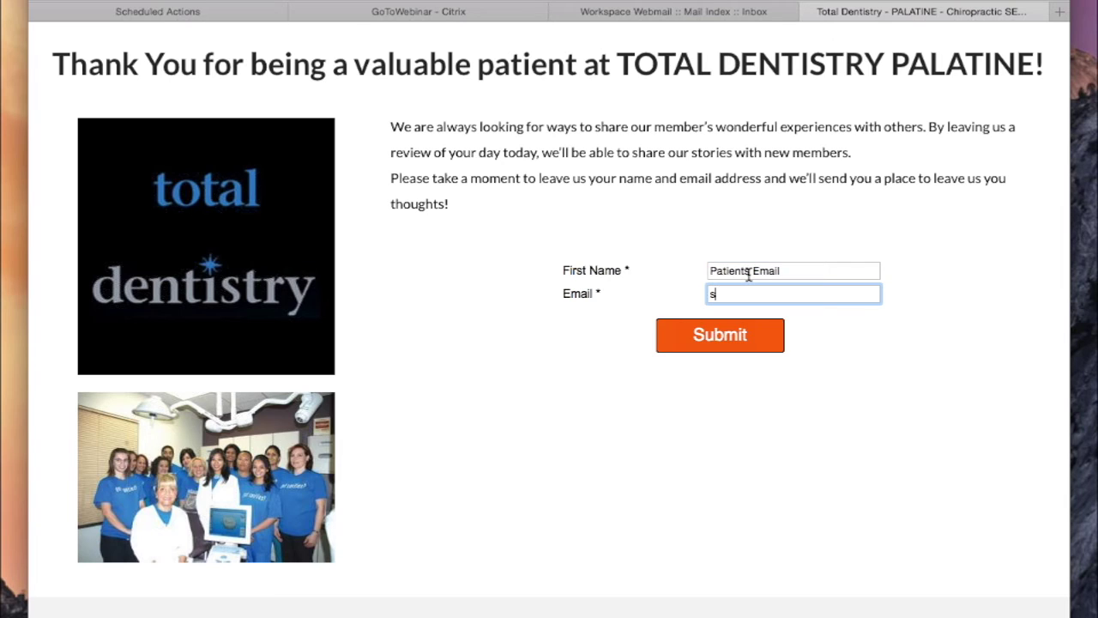
{"action": "key", "text": "BackSpace"}
{"action": "key", "text": "BackSpace"}
{"action": "key", "text": "BackSpace"}
{"action": "key", "text": "BackSpace"}
{"action": "key", "text": "BackSpace"}
{"action": "key", "text": "BackSpace"}
{"action": "key", "text": "Delete"}
{"action": "key", "text": "BackSpace"}
{"action": "key", "text": "BackSpace"}
{"action": "key", "text": "BackSpace"}
{"action": "key", "text": "BackSpace"}
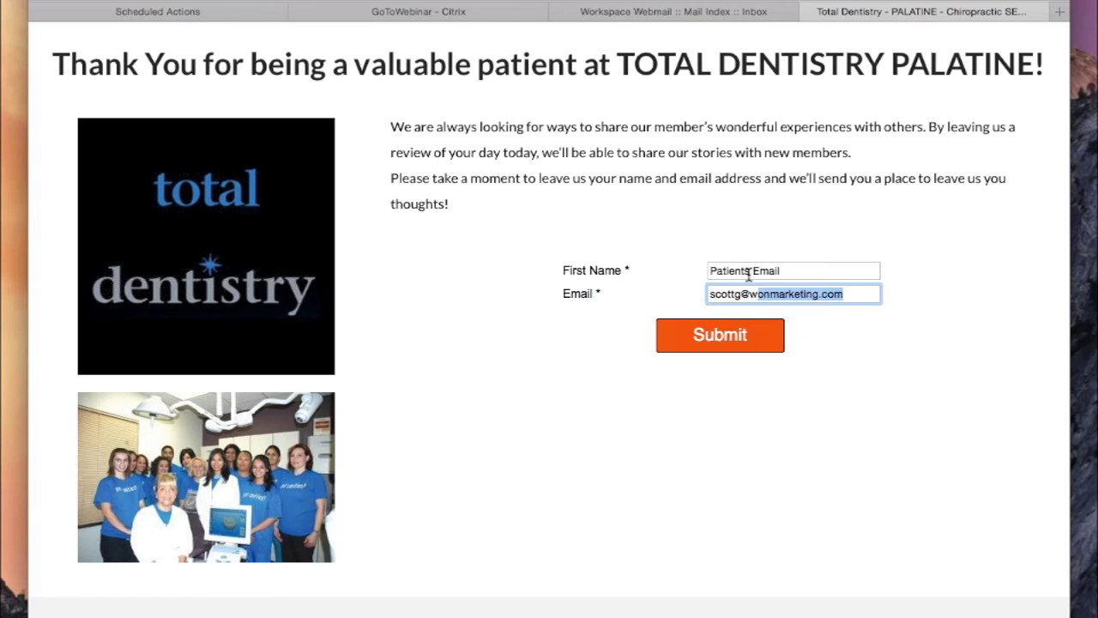
{"action": "key", "text": "super+l"}
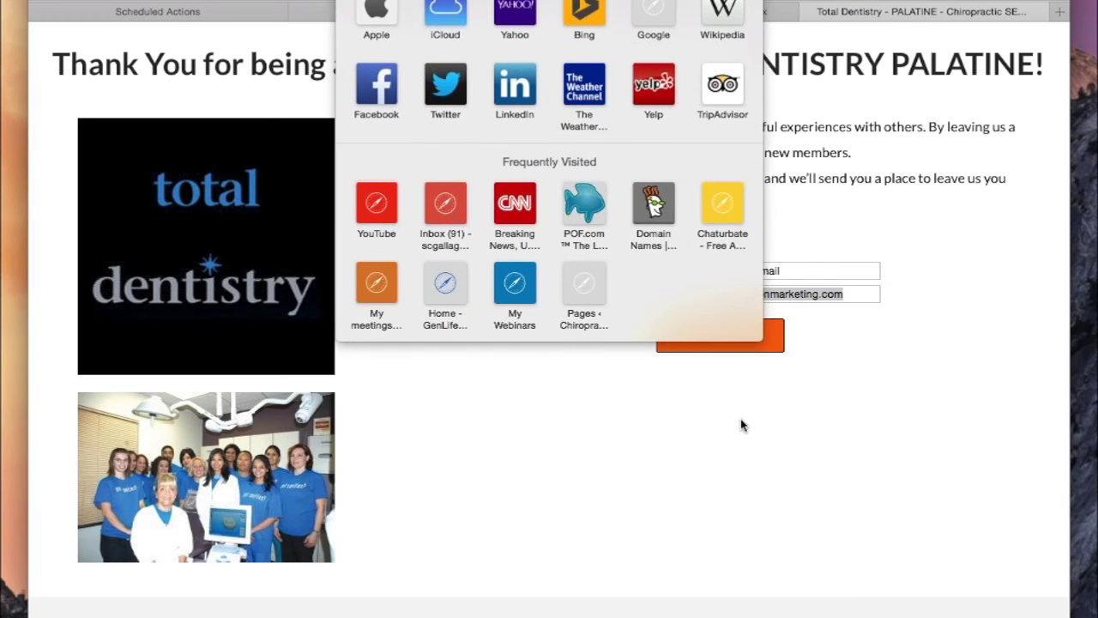
{"action": "left_click", "coordinate": [741, 424]}
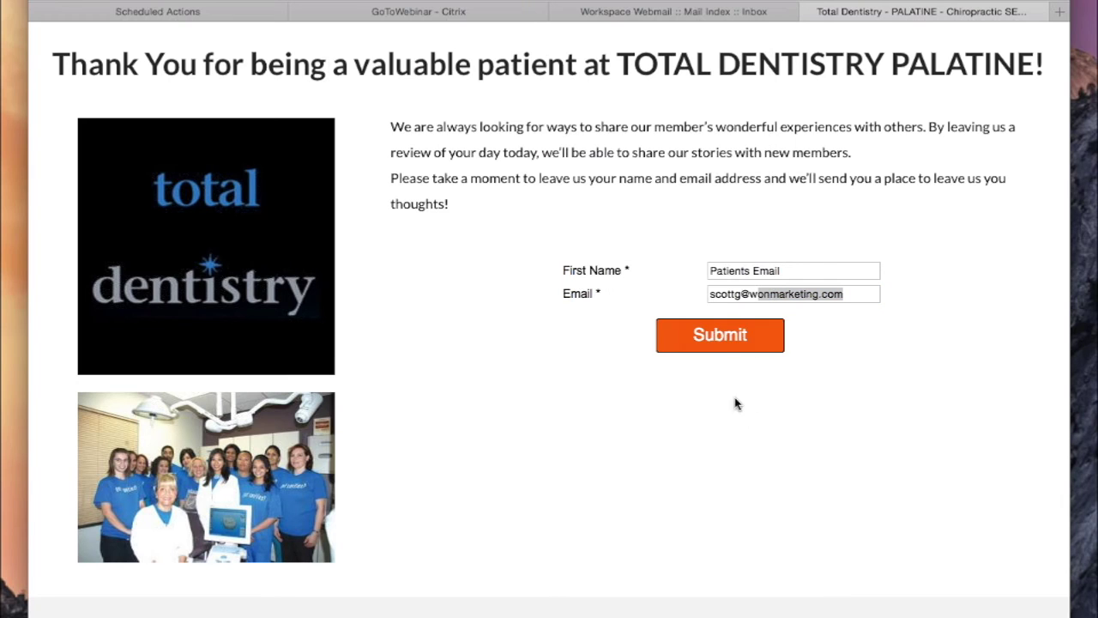
{"action": "left_click", "coordinate": [713, 336]}
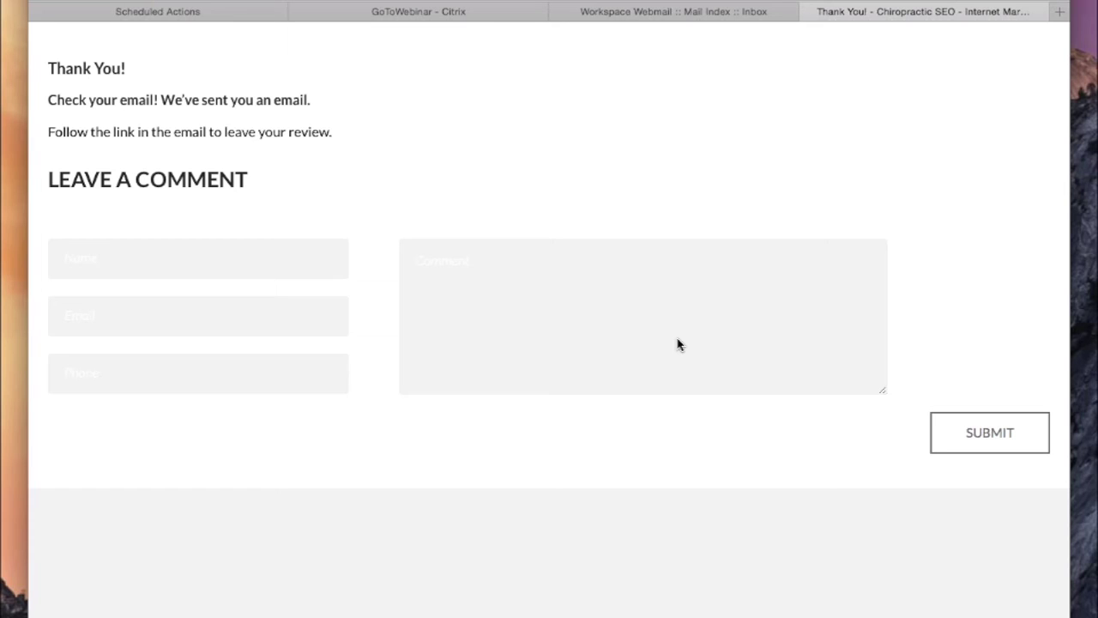
Step: Look over the Thank You page and comment box, then switch to the Scheduled Actions tab
{"action": "left_click", "coordinate": [414, 342]}
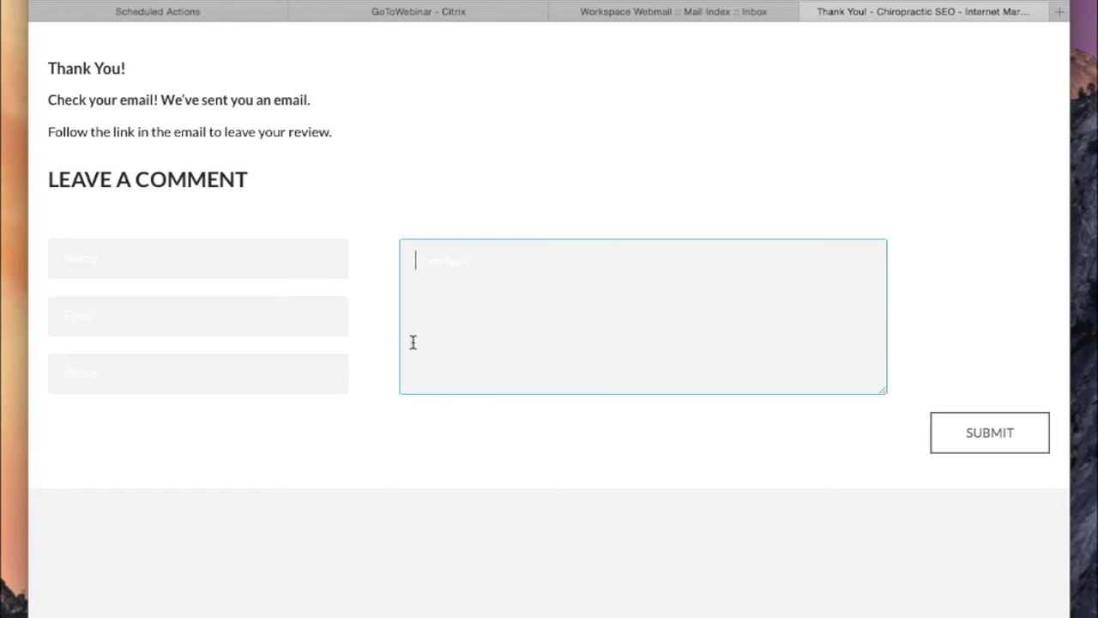
{"action": "left_click", "coordinate": [151, 114]}
{"action": "left_click_drag", "start_coordinate": [409, 179], "coordinate": [459, 140]}
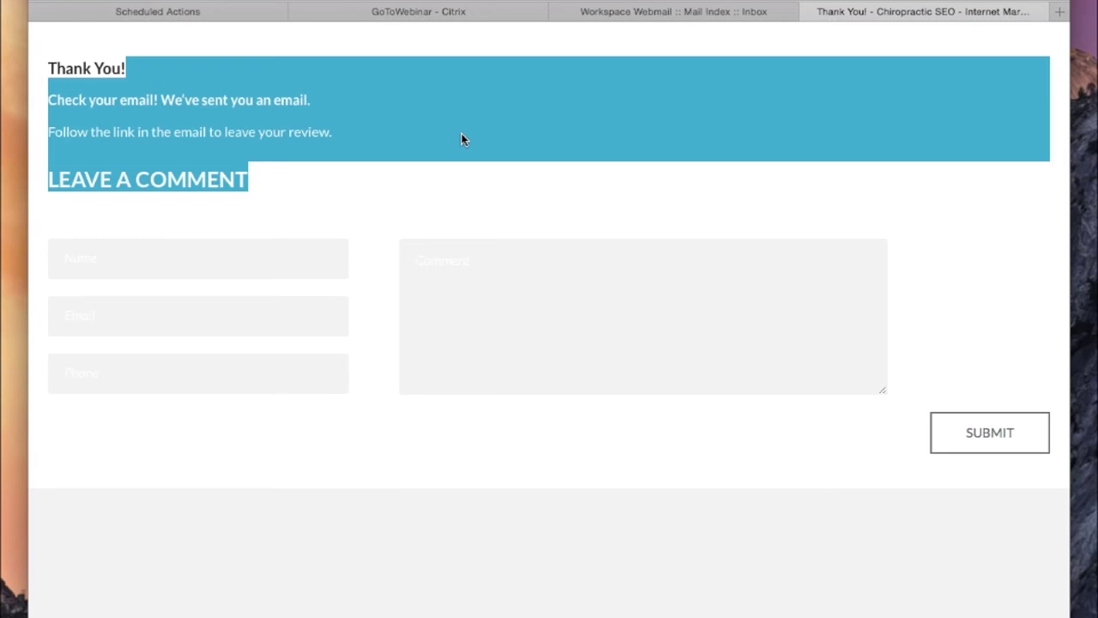
{"action": "left_click", "coordinate": [230, 154]}
{"action": "left_click", "coordinate": [491, 307]}
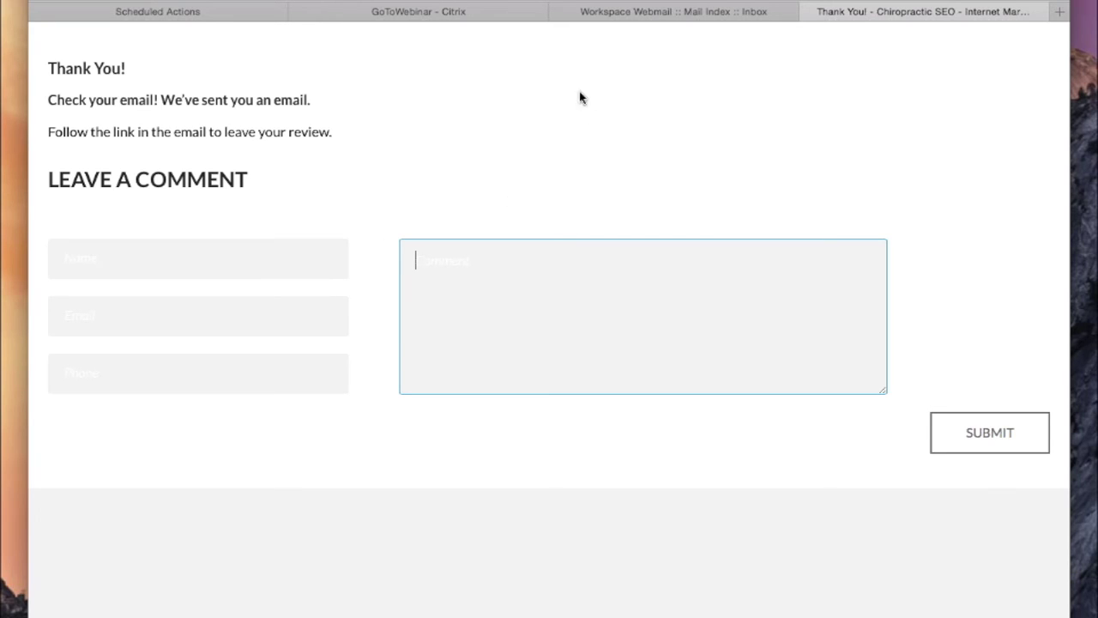
{"action": "left_click", "coordinate": [226, 18]}
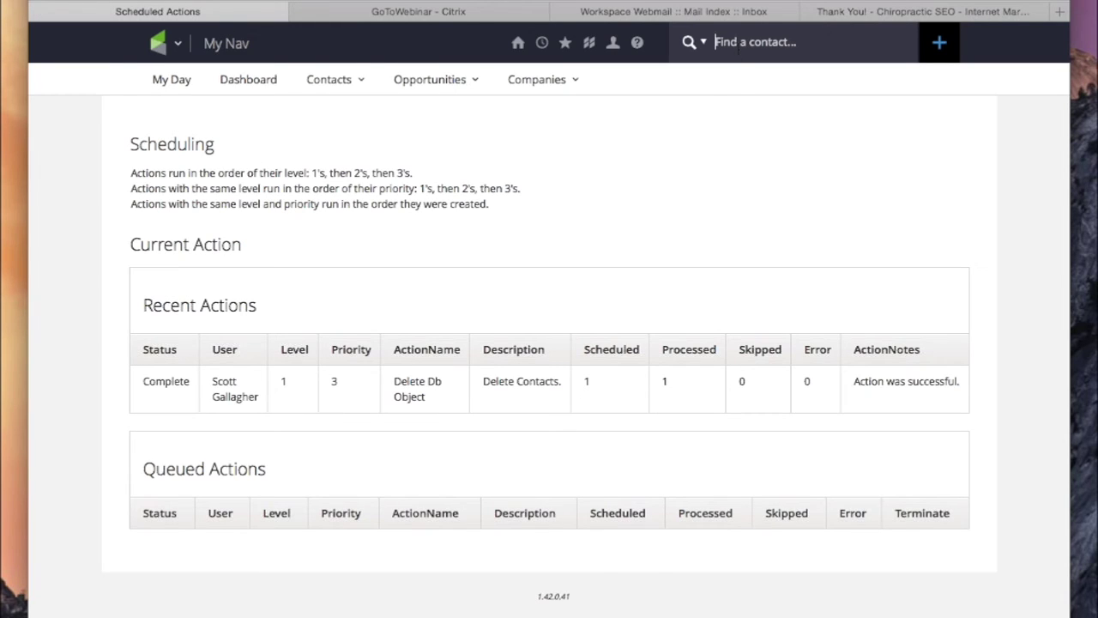
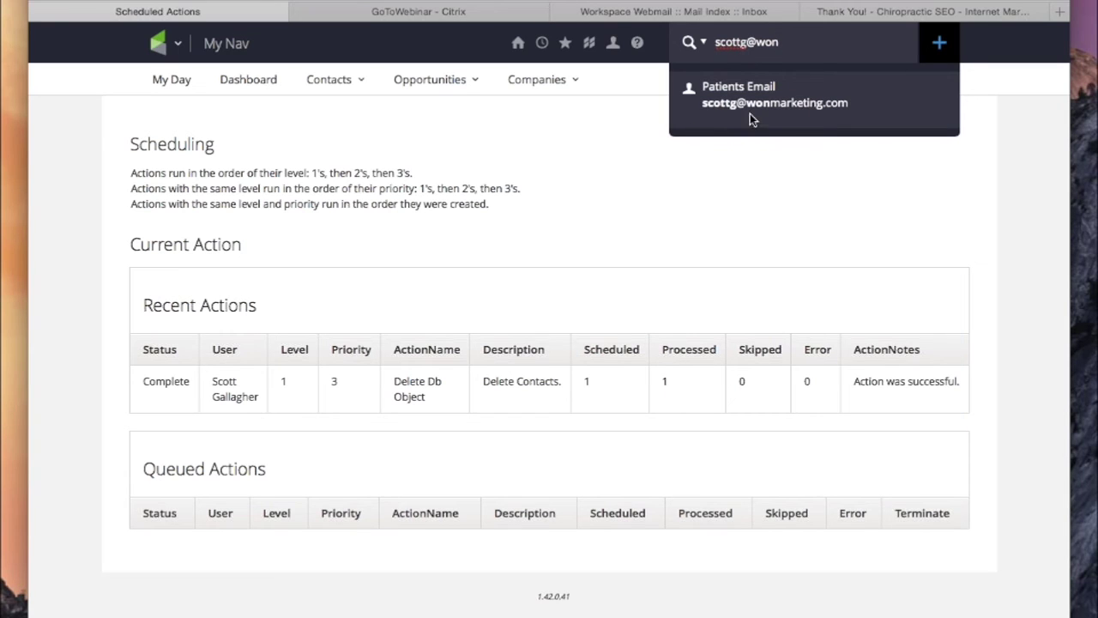
Step: Search contacts for the test e-mail address and open the Patients Email record
{"action": "key", "text": "Return"}
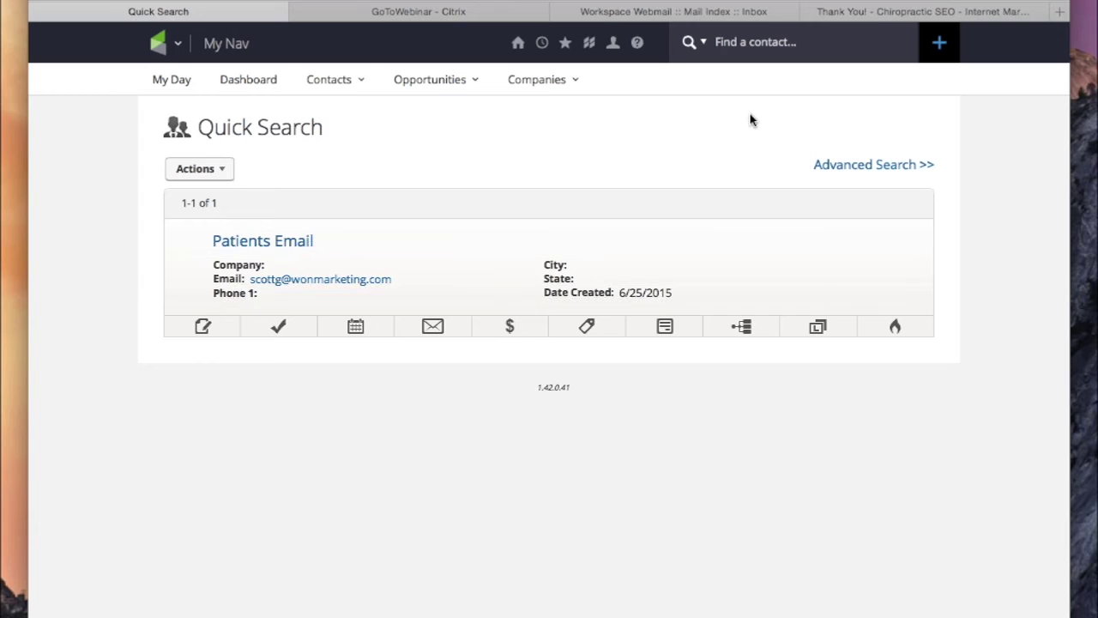
{"action": "left_click", "coordinate": [243, 241]}
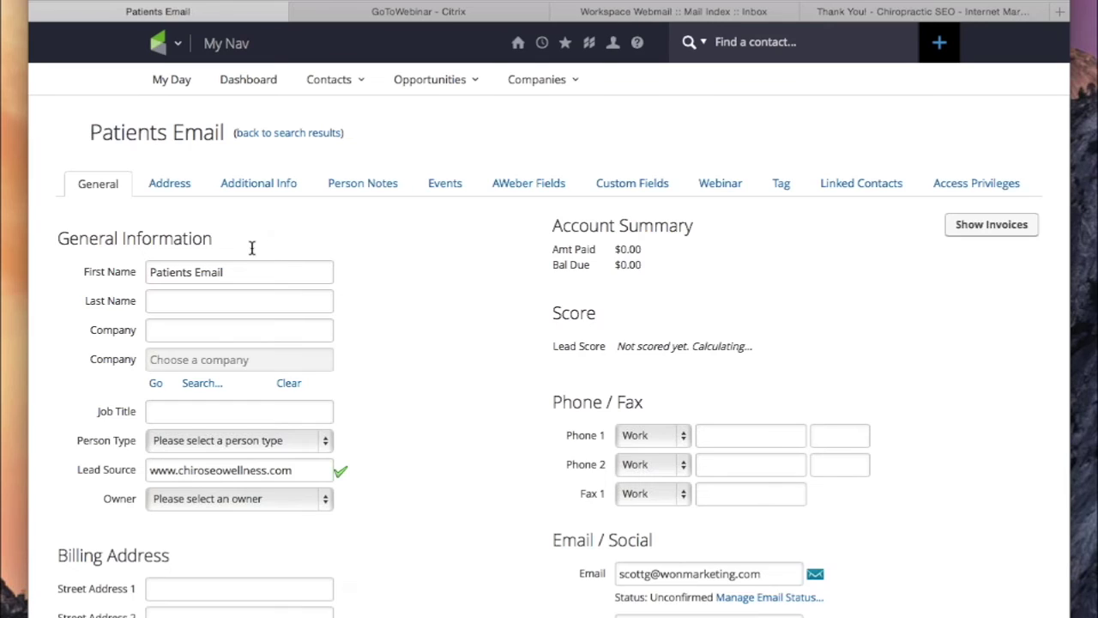
Step: Review the record's Request information form submission and recent email history
{"action": "scroll", "coordinate": [393, 338], "scroll_direction": "down", "scroll_amount": 10}
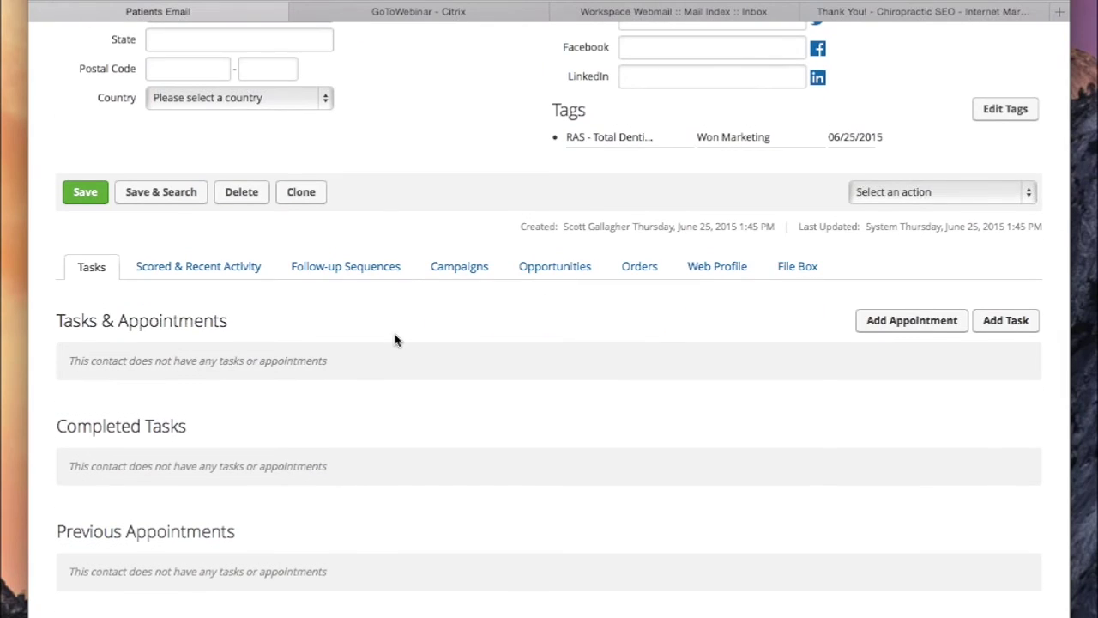
{"action": "scroll", "coordinate": [395, 339], "scroll_direction": "down", "scroll_amount": 6}
{"action": "scroll", "coordinate": [395, 338], "scroll_direction": "down", "scroll_amount": 5}
{"action": "scroll", "coordinate": [395, 335], "scroll_direction": "up", "scroll_amount": 1}
{"action": "left_click_drag", "start_coordinate": [209, 311], "coordinate": [460, 515]}
{"action": "left_click", "coordinate": [459, 520]}
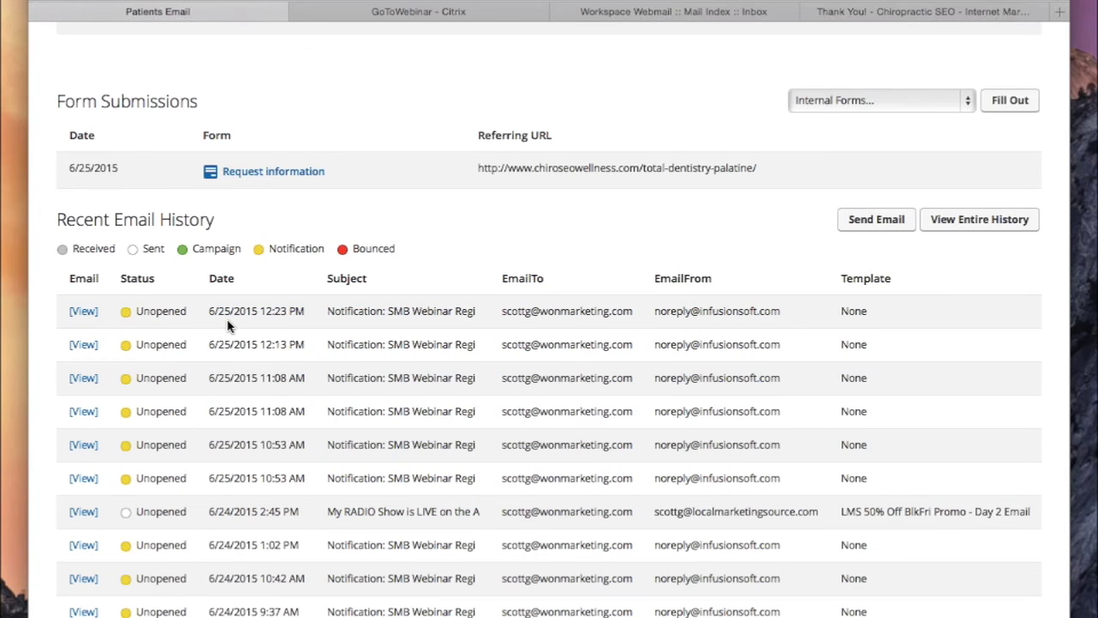
{"action": "scroll", "coordinate": [227, 321], "scroll_direction": "up", "scroll_amount": 6}
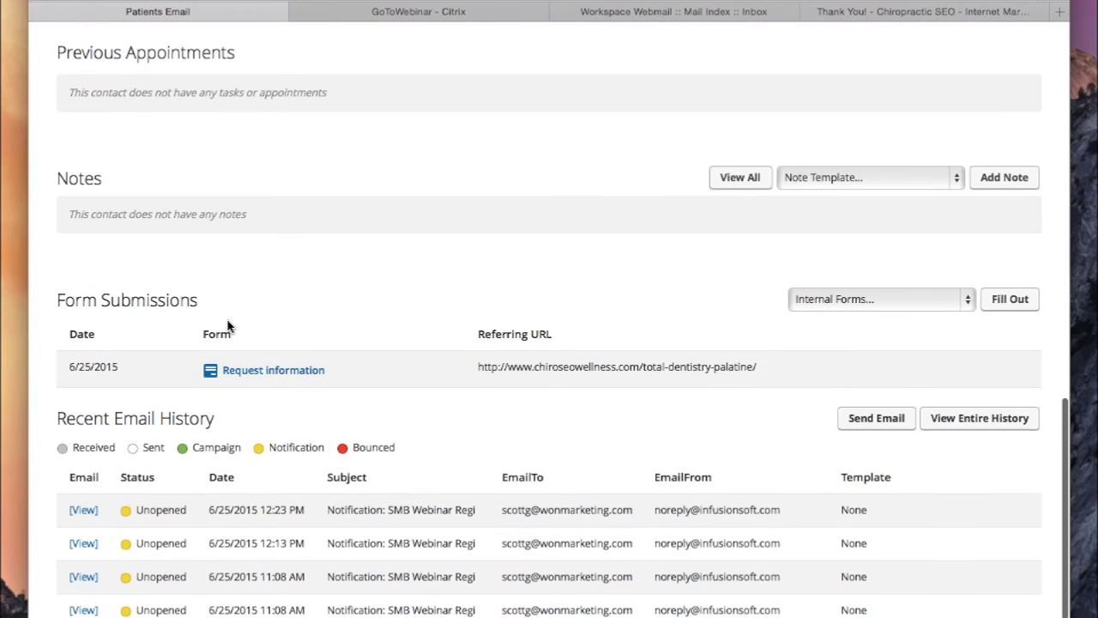
{"action": "scroll", "coordinate": [227, 326], "scroll_direction": "up", "scroll_amount": 5}
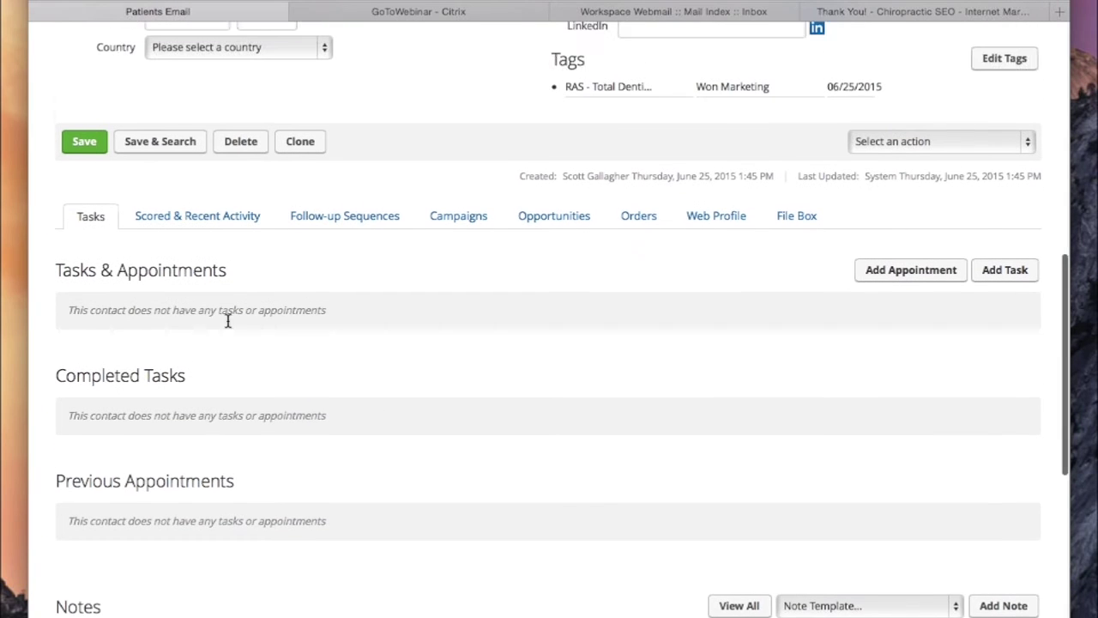
Step: Check Follow-up Sequences, then confirm the RAS - Total Dentistry - Palatine tag on the Tag tab
{"action": "left_click", "coordinate": [369, 225]}
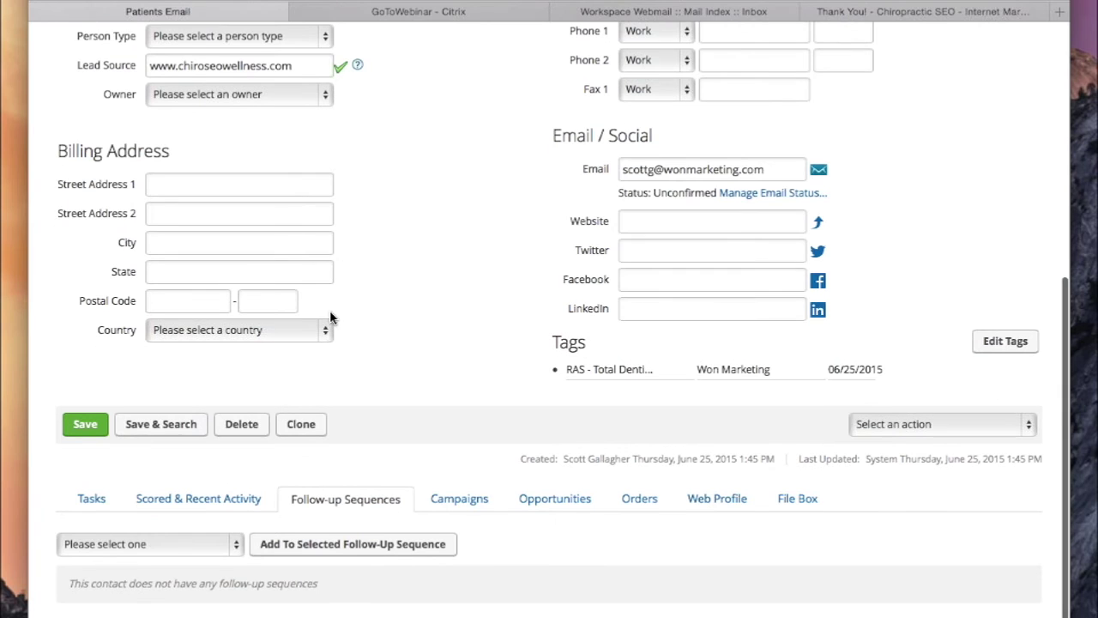
{"action": "scroll", "coordinate": [294, 569], "scroll_direction": "up", "scroll_amount": 7}
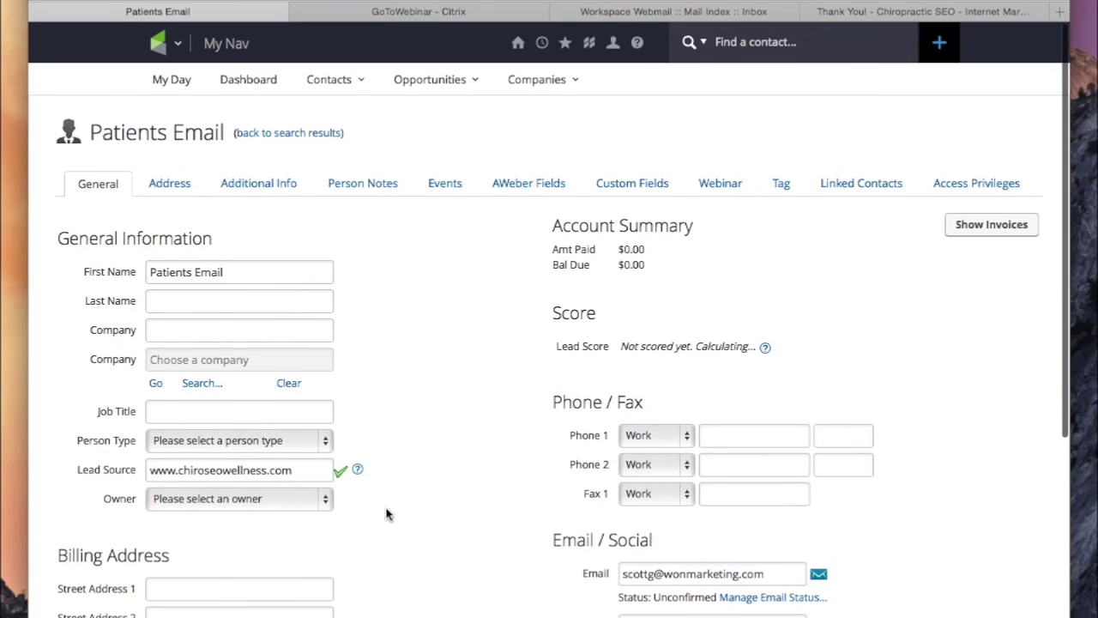
{"action": "left_click", "coordinate": [789, 189]}
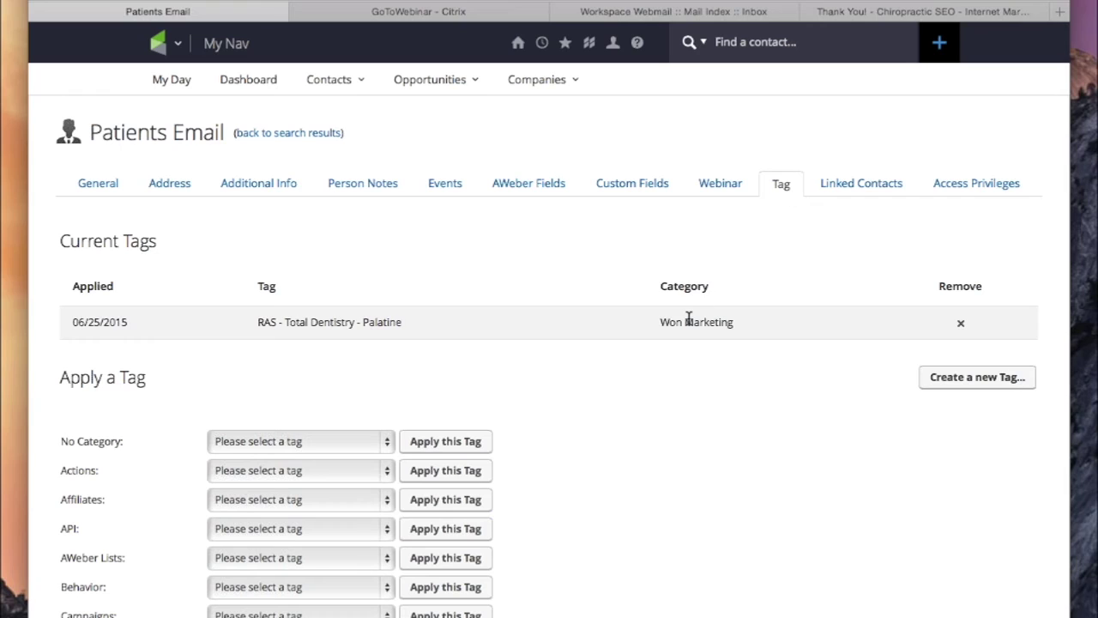
{"action": "left_click_drag", "start_coordinate": [263, 321], "coordinate": [319, 326]}
Step: Return to the General tab and look through the contact's details
{"action": "left_click", "coordinate": [94, 185]}
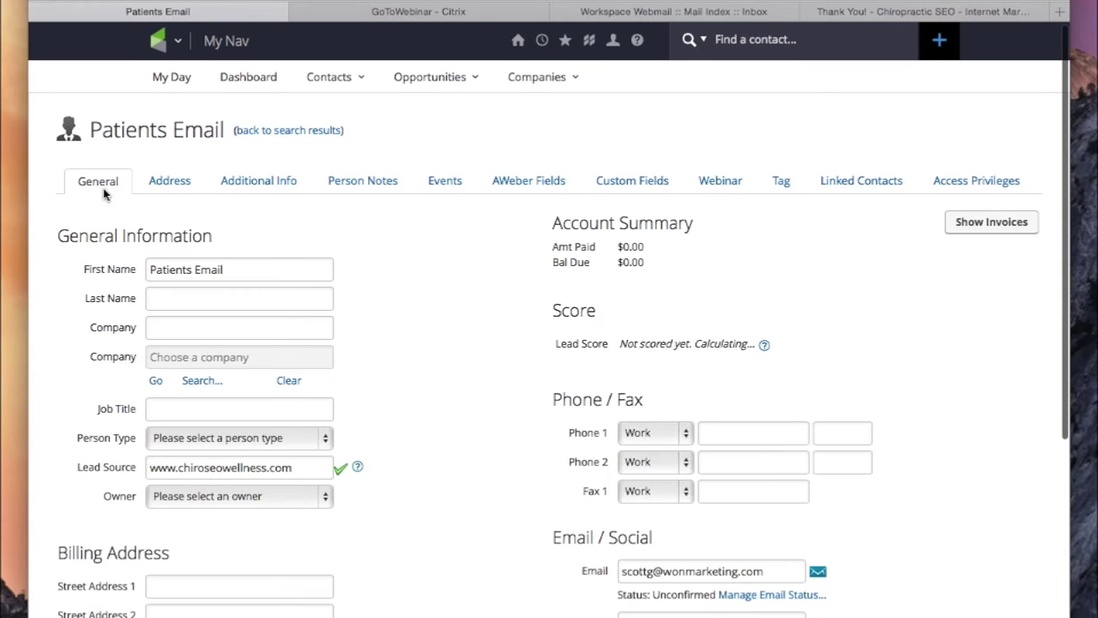
{"action": "scroll", "coordinate": [446, 301], "scroll_direction": "down", "scroll_amount": 1}
{"action": "scroll", "coordinate": [447, 302], "scroll_direction": "down", "scroll_amount": 5}
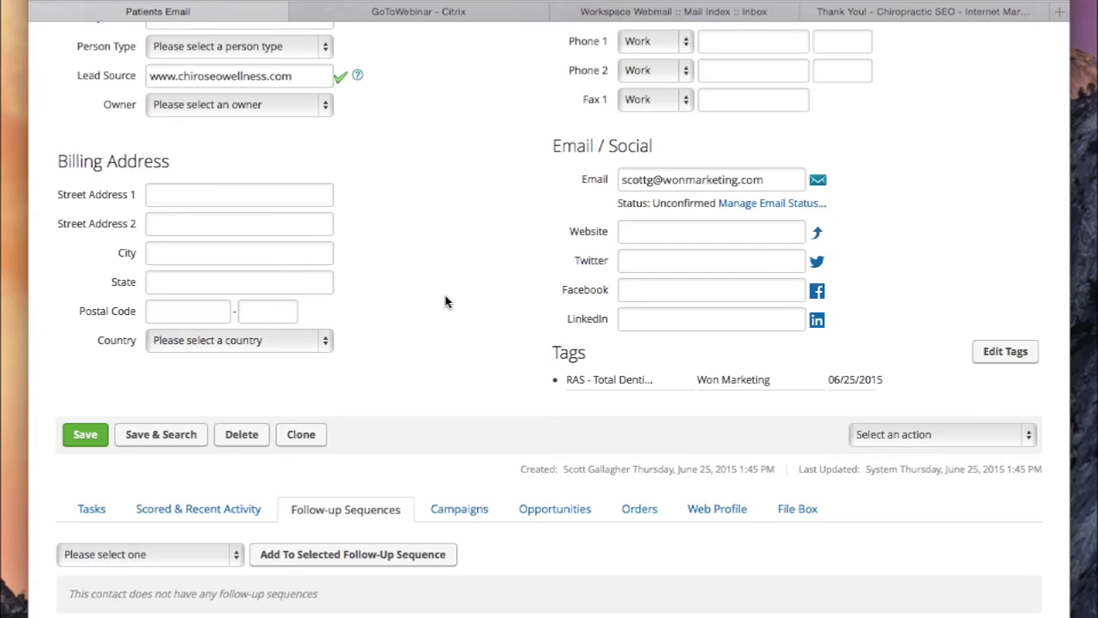
{"action": "scroll", "coordinate": [440, 304], "scroll_direction": "up", "scroll_amount": 8}
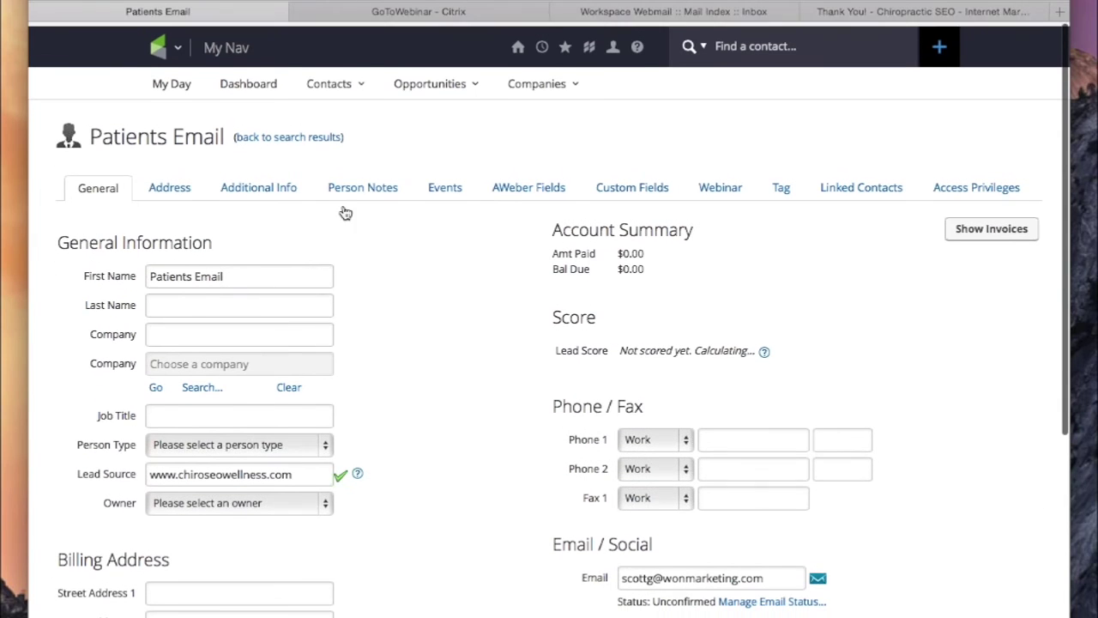
{"action": "left_click", "coordinate": [171, 81]}
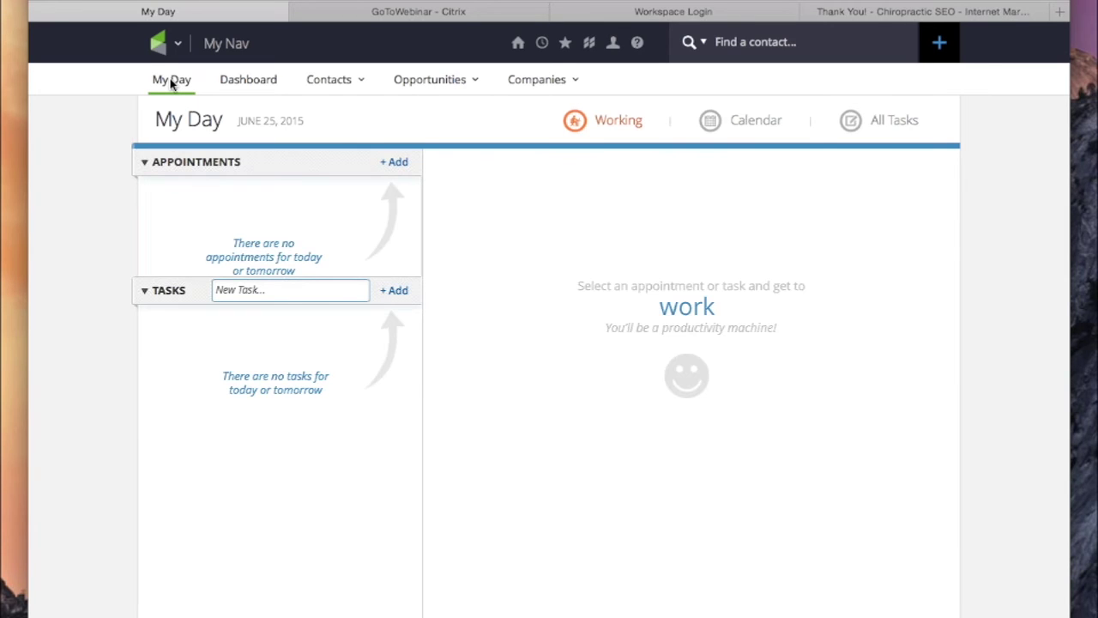
{"action": "mouse_move", "coordinate": [178, 47]}
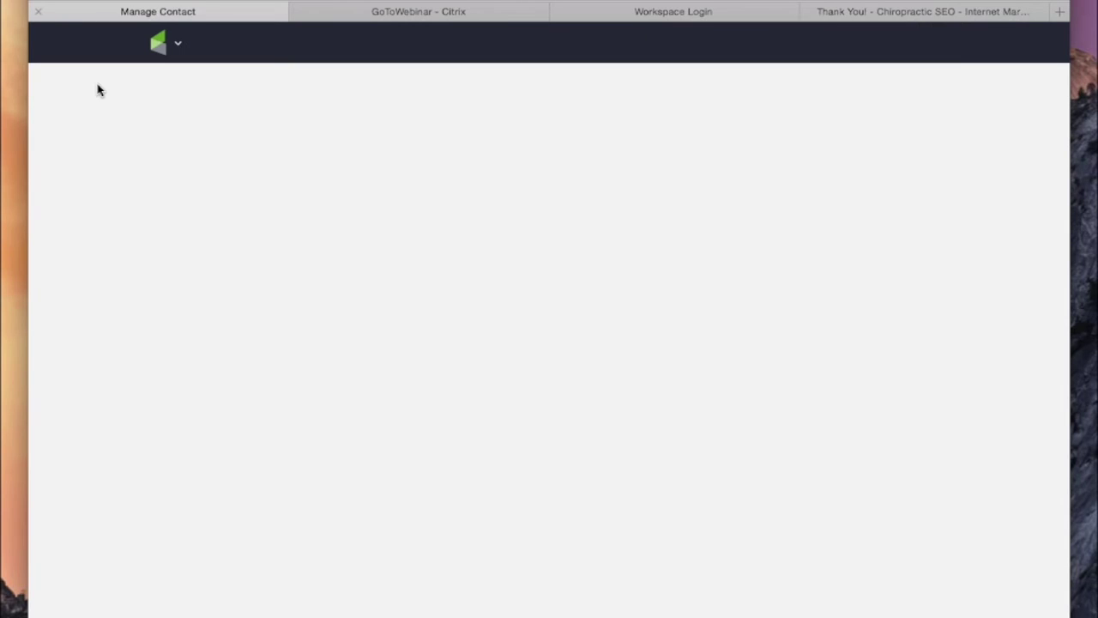
{"action": "scroll", "coordinate": [444, 478], "scroll_direction": "down", "scroll_amount": 10}
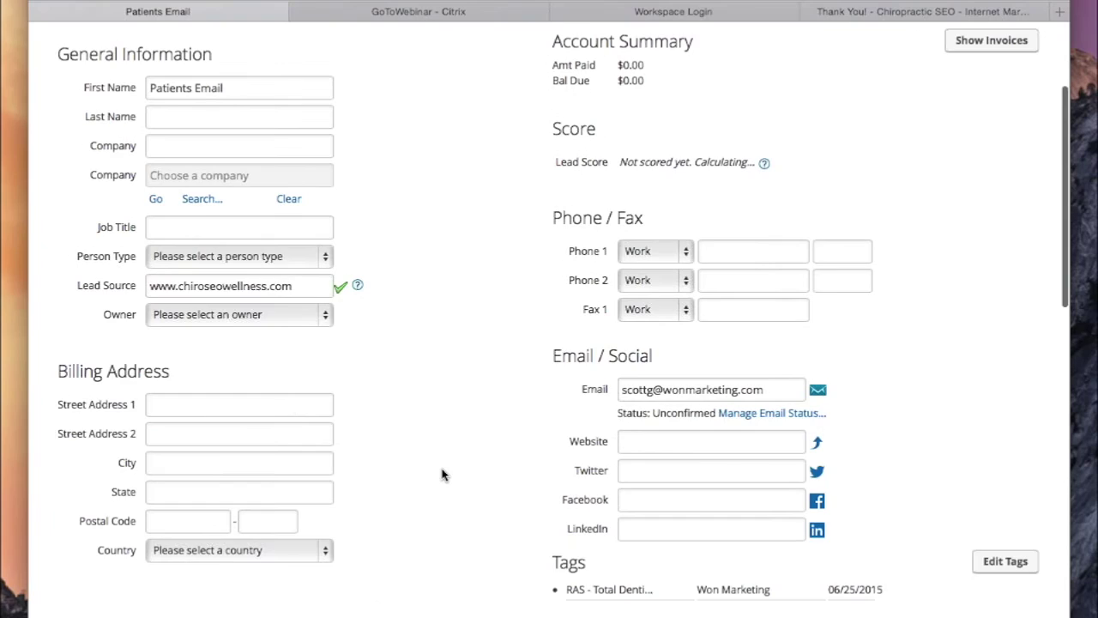
{"action": "scroll", "coordinate": [443, 478], "scroll_direction": "up", "scroll_amount": 10}
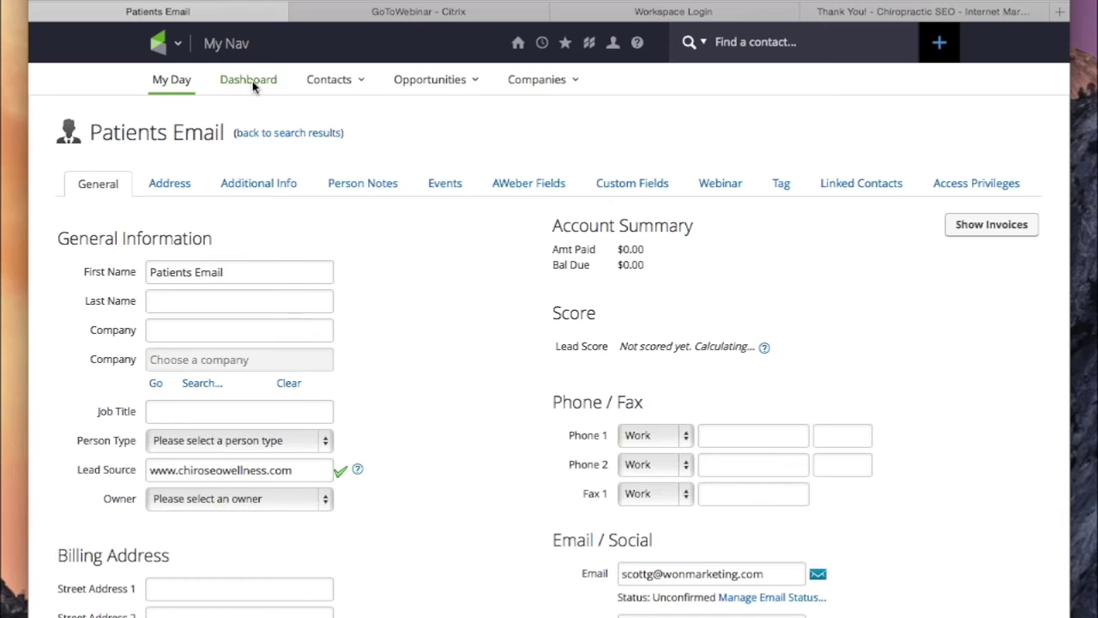
Step: Confirm Dashboard Recent Activity shows Patients Email's Request information submission, then advance to Your Decisions
{"action": "left_click", "coordinate": [248, 80]}
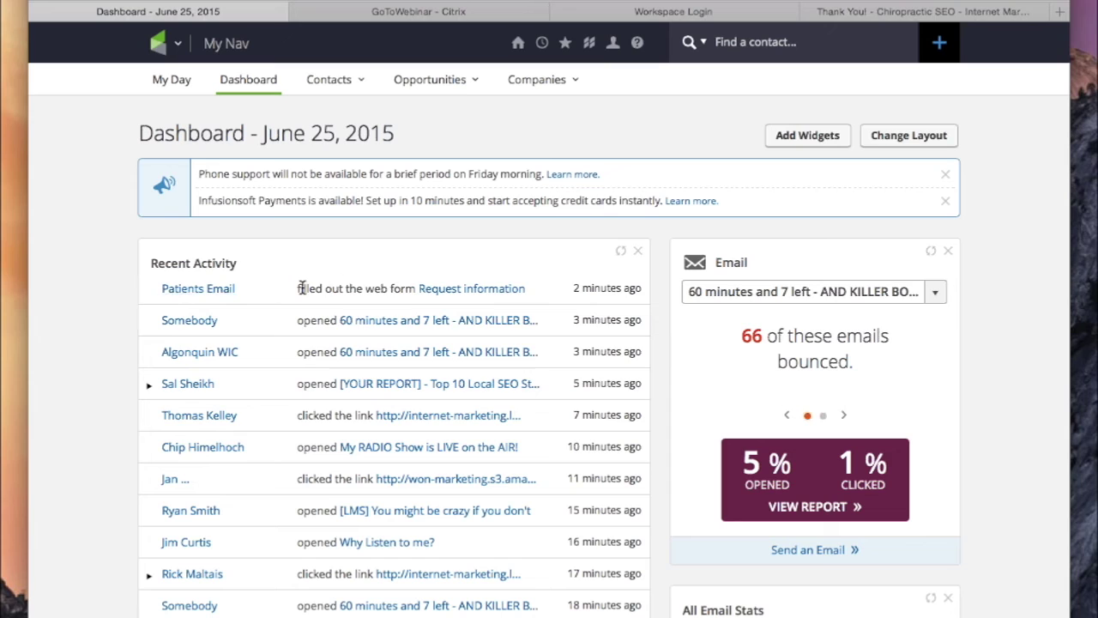
{"action": "left_click_drag", "start_coordinate": [300, 288], "coordinate": [367, 288]}
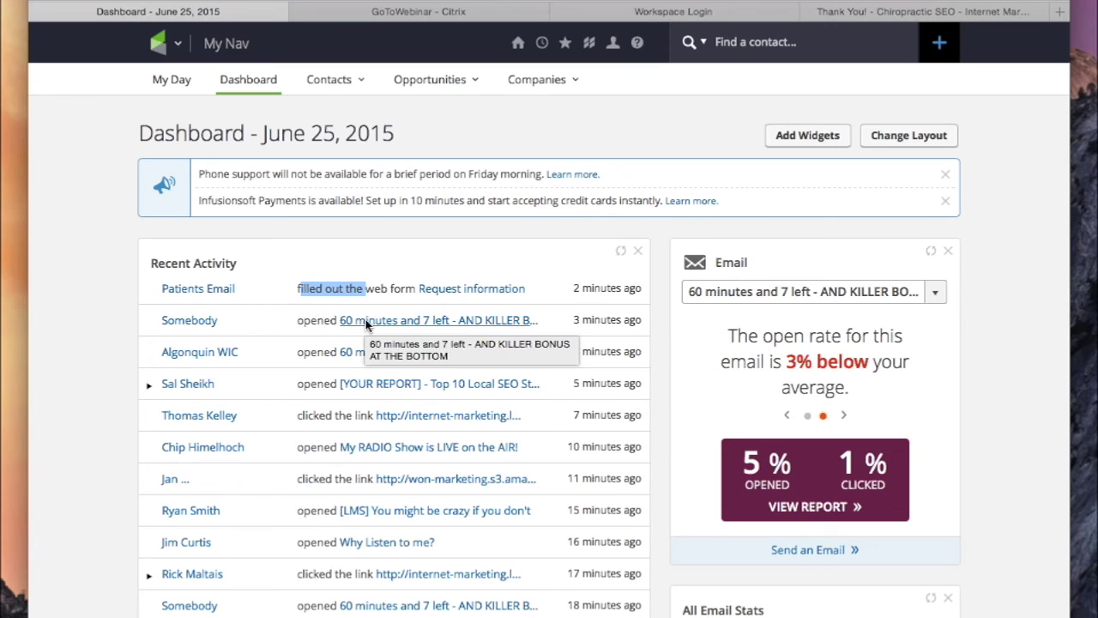
{"action": "scroll", "coordinate": [549, 316], "scroll_direction": "down", "scroll_amount": 5}
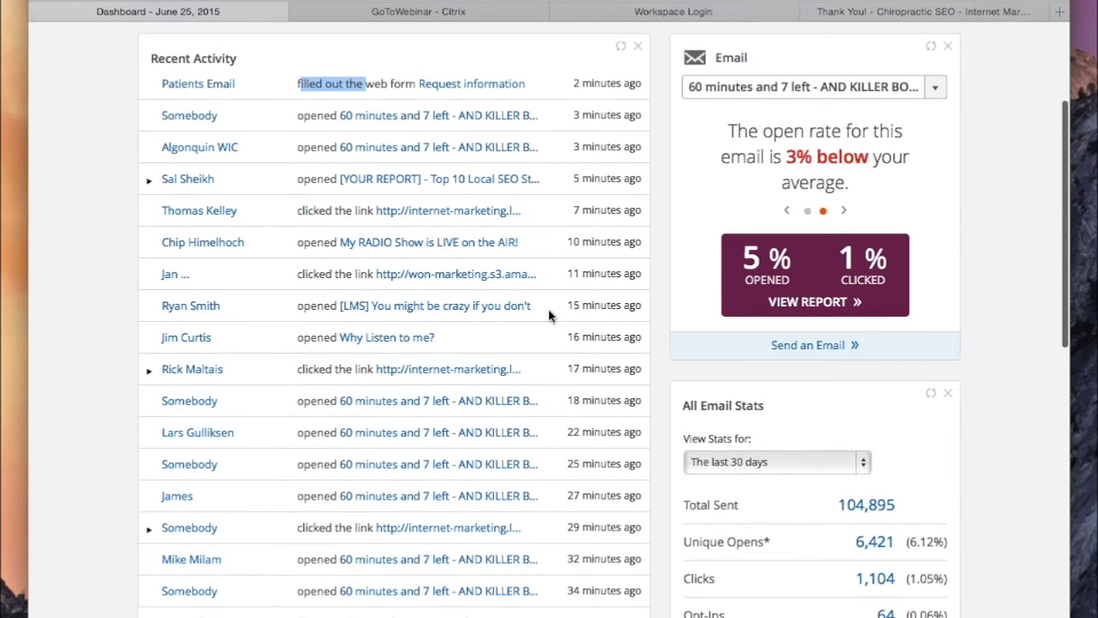
{"action": "scroll", "coordinate": [378, 409], "scroll_direction": "down", "scroll_amount": 2}
{"action": "scroll", "coordinate": [378, 409], "scroll_direction": "down", "scroll_amount": 2}
{"action": "scroll", "coordinate": [377, 409], "scroll_direction": "up", "scroll_amount": 8}
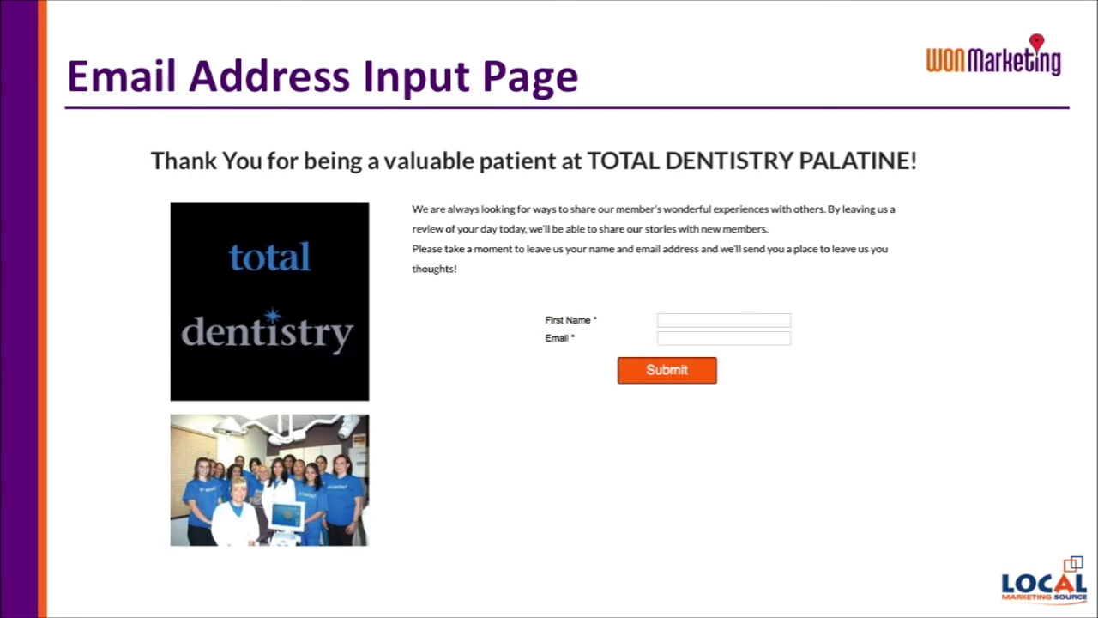
{"action": "key", "text": "Right"}
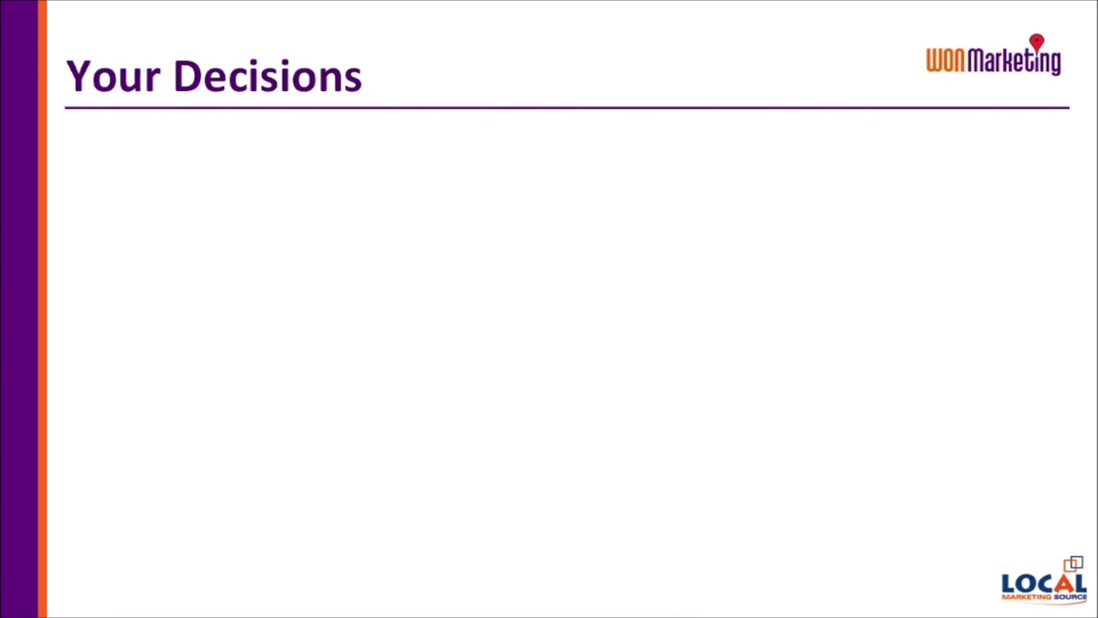